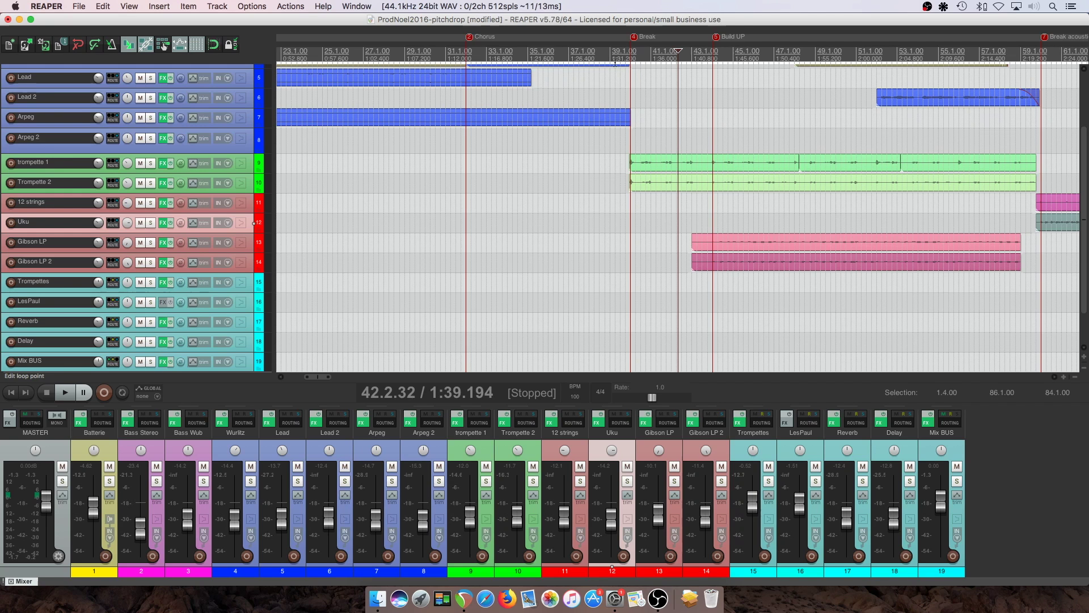
# Play back the transition from the Break into the Build UP section, auditioning it again from bar 43.
pyautogui.click(576, 52)
pyautogui.press('space')
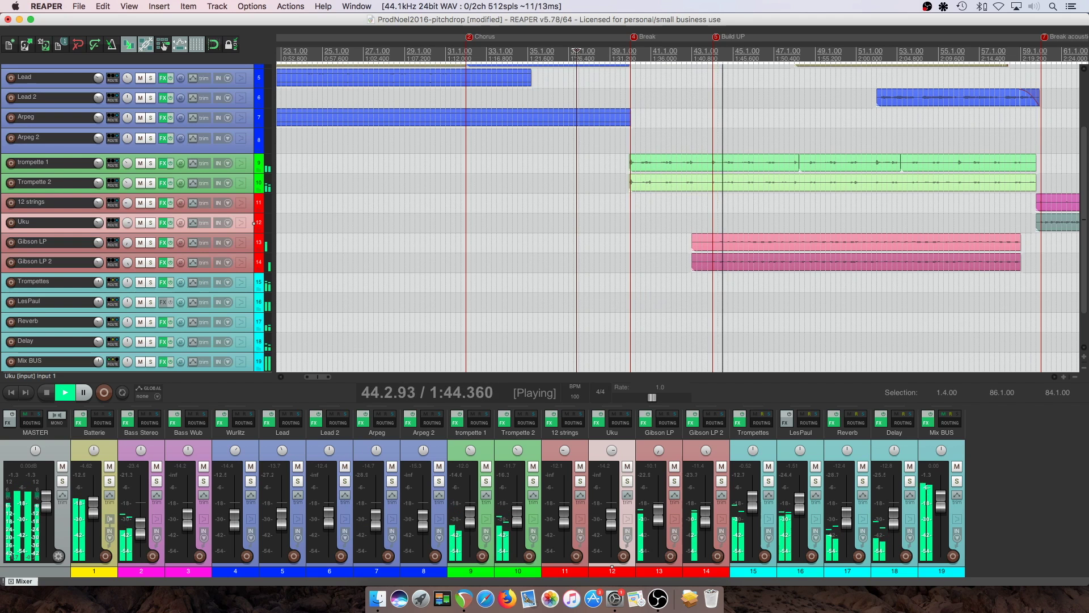
pyautogui.press('space')
pyautogui.click(692, 219)
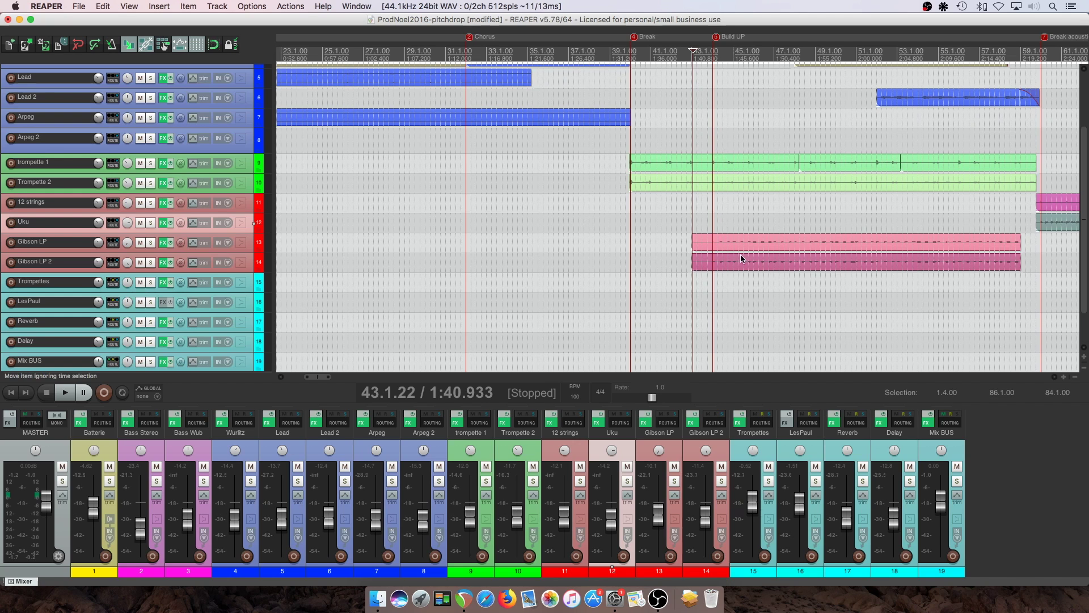
pyautogui.press('space')
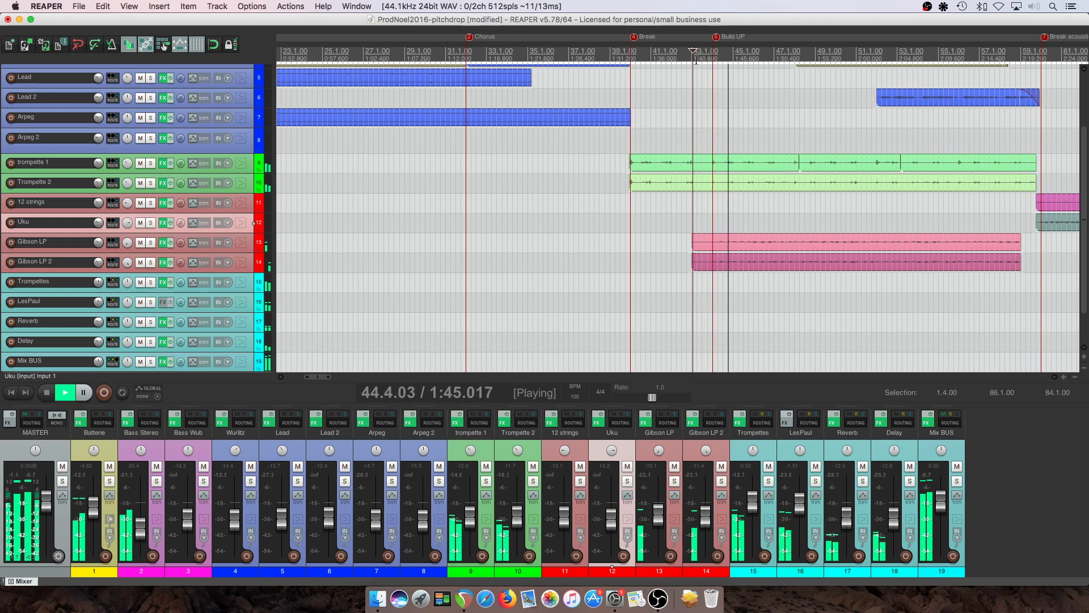
pyautogui.press('space')
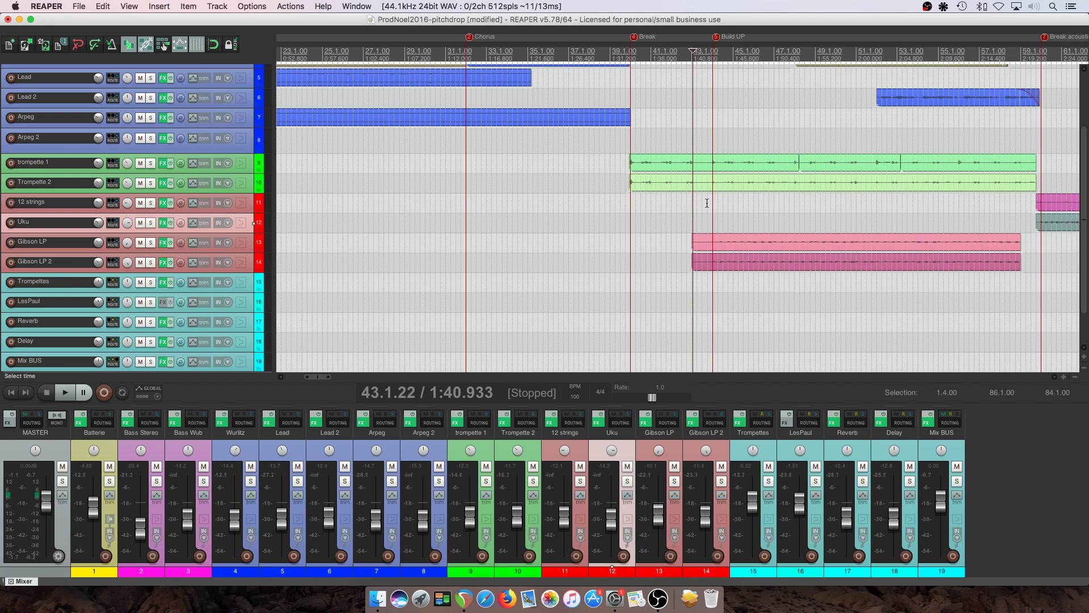
pyautogui.press('super+z')
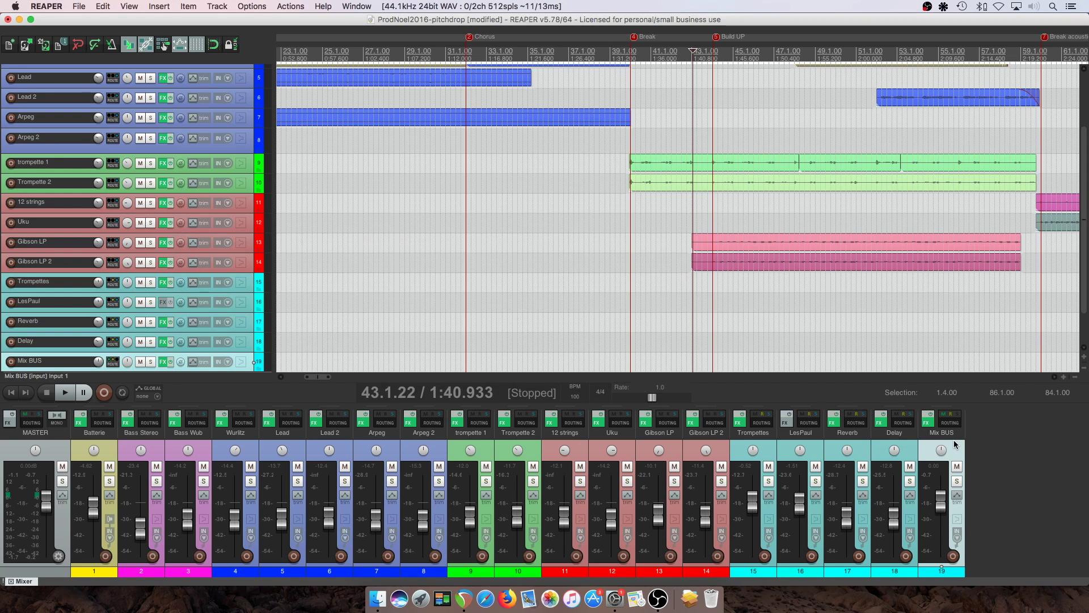
# Add the ReaPitch plug-in at the end of the Mix BUS effects chain and audition its full-range shift during playback.
pyautogui.click(927, 423)
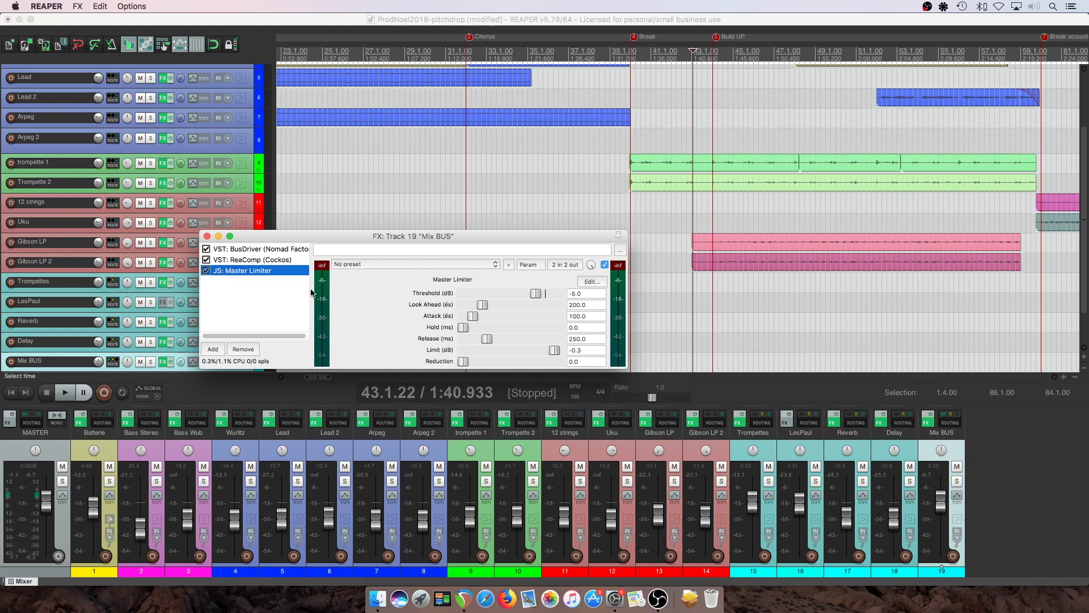
pyautogui.click(212, 349)
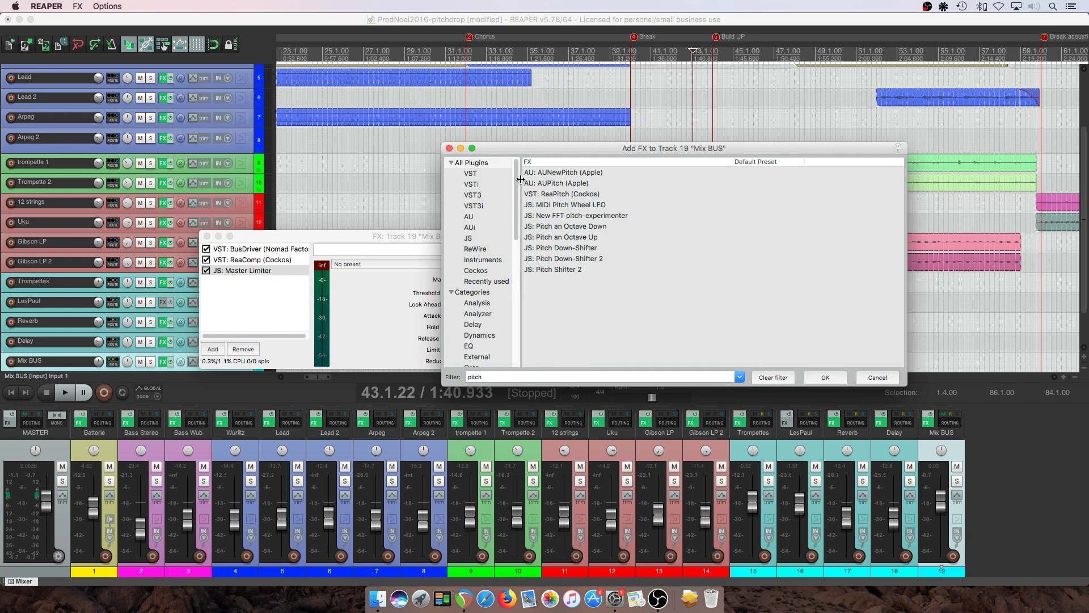
pyautogui.click(567, 195)
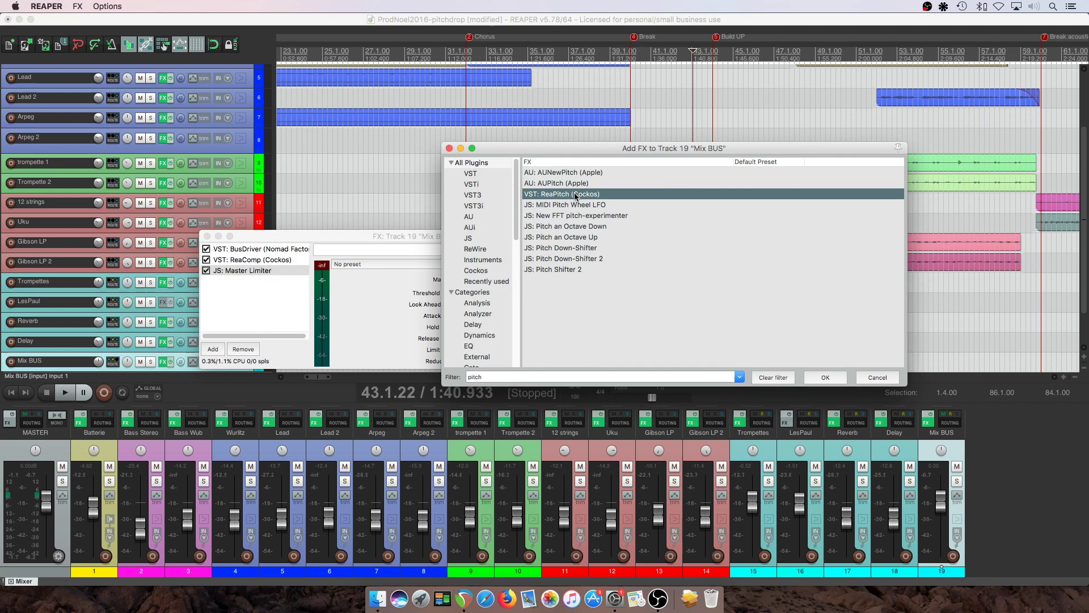
pyautogui.doubleClick(574, 194)
pyautogui.moveTo(500, 237); pyautogui.dragTo(552, 227)
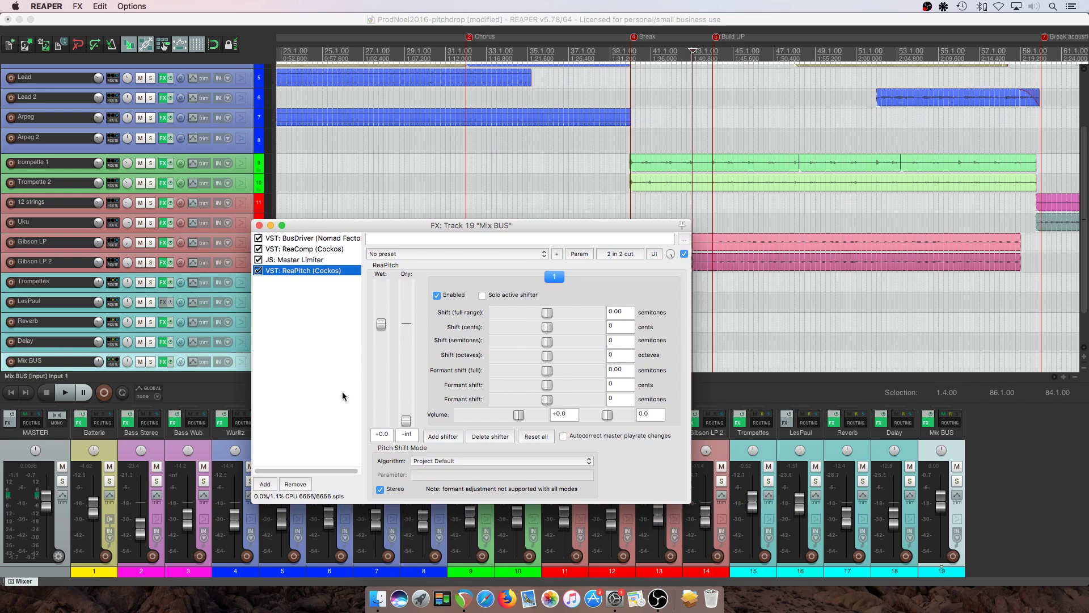
pyautogui.press('space')
pyautogui.moveTo(548, 312)
pyautogui.mouseDown()
pyautogui.moveTo(499, 315)
pyautogui.moveTo(590, 314)
pyautogui.moveTo(553, 318)
pyautogui.mouseUp()
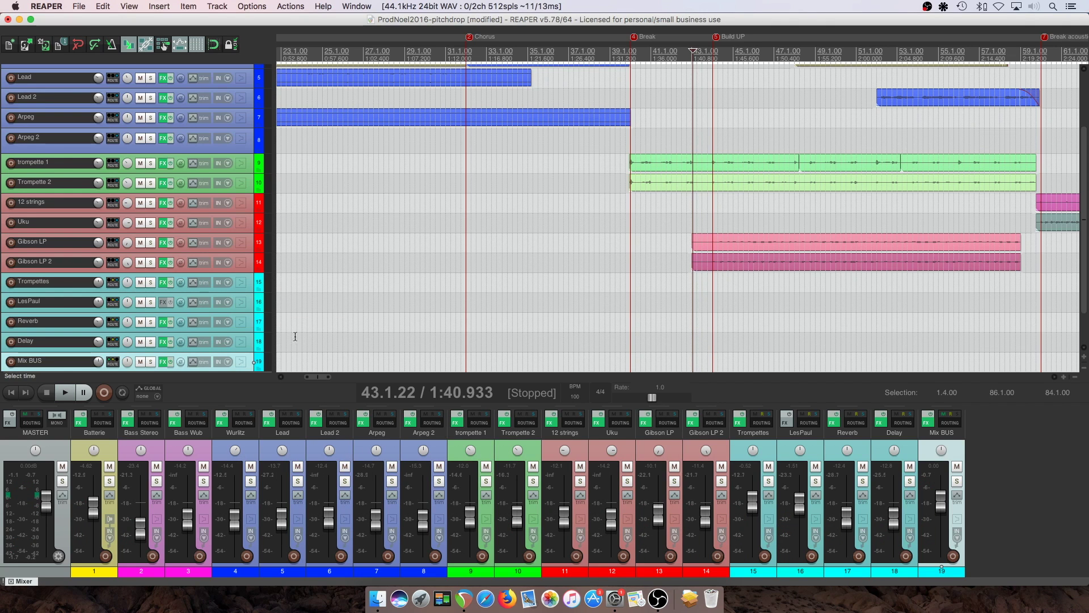
# Enlarge the Mix BUS track and show its automation envelope for ReaPitch's Shift (full range) parameter.
pyautogui.scroll(-2, 237, 308)
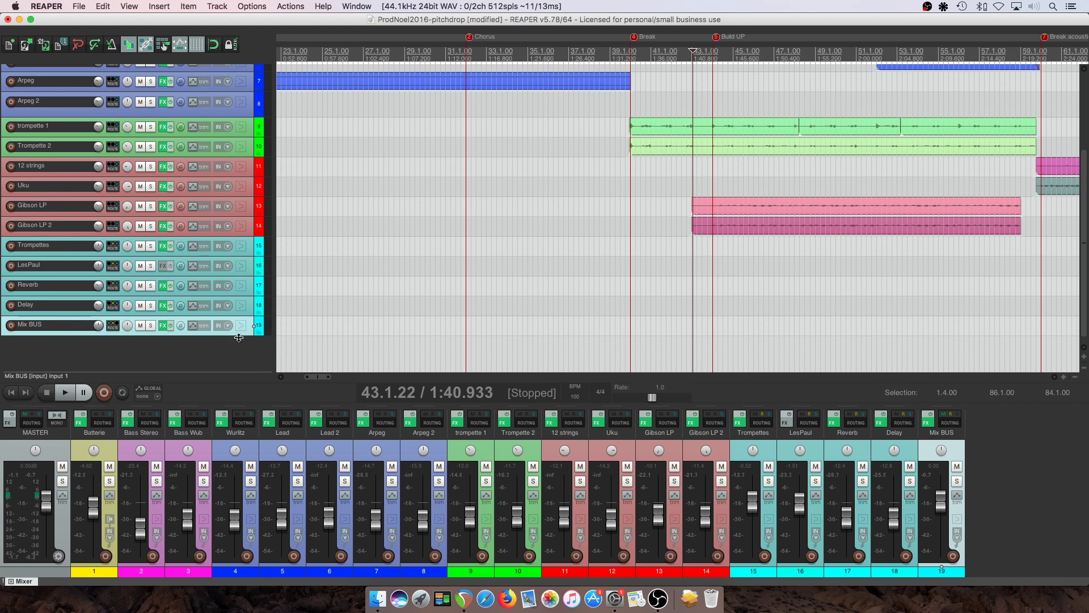
pyautogui.moveTo(238, 338); pyautogui.dragTo(240, 359)
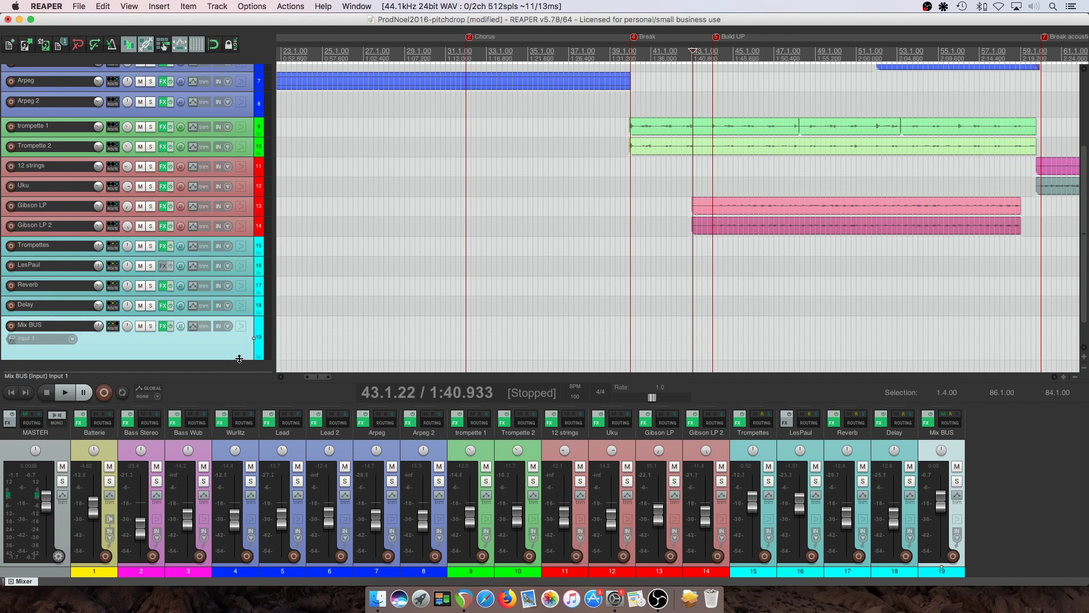
pyautogui.click(204, 325)
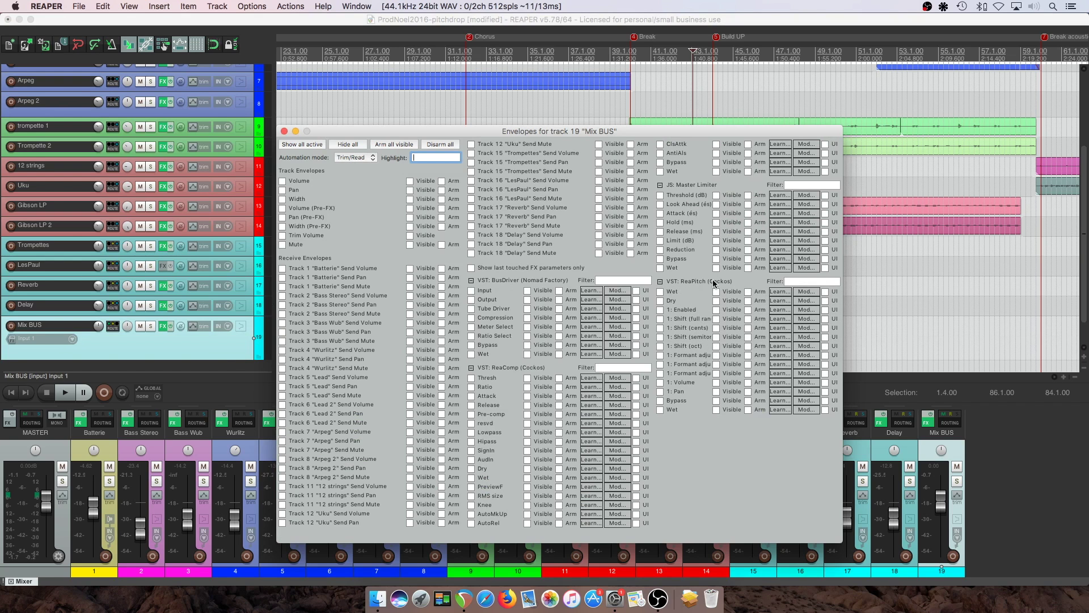
pyautogui.click(694, 319)
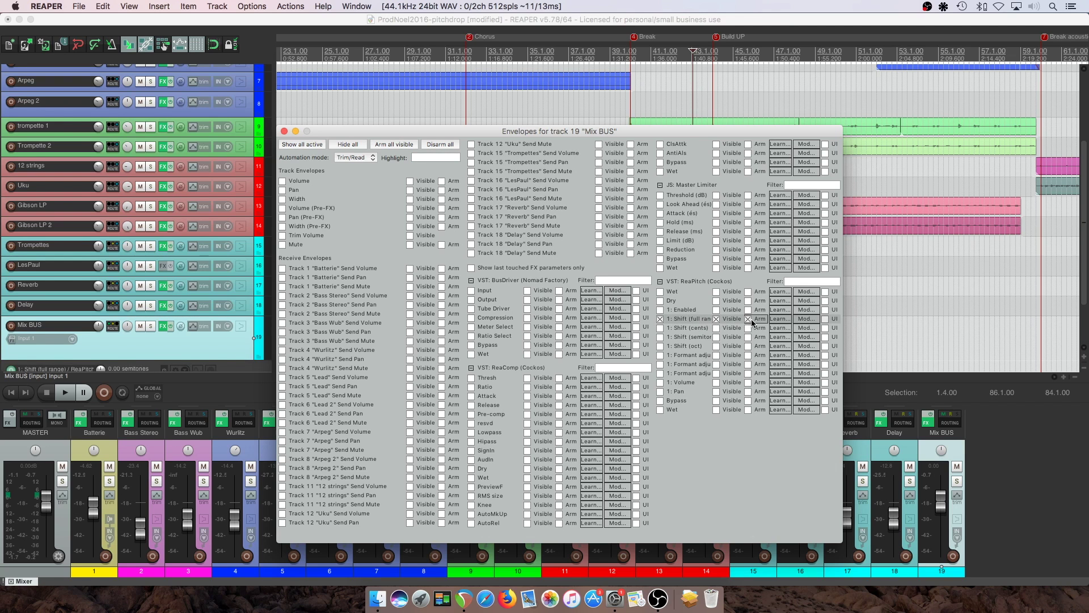
pyautogui.press('Escape')
# Add pitch envelope points at 43.3.48 and the Build UP marker, pull a point between them down to -24 semitones, and audition the dip.
pyautogui.scroll(-2, 146, 279)
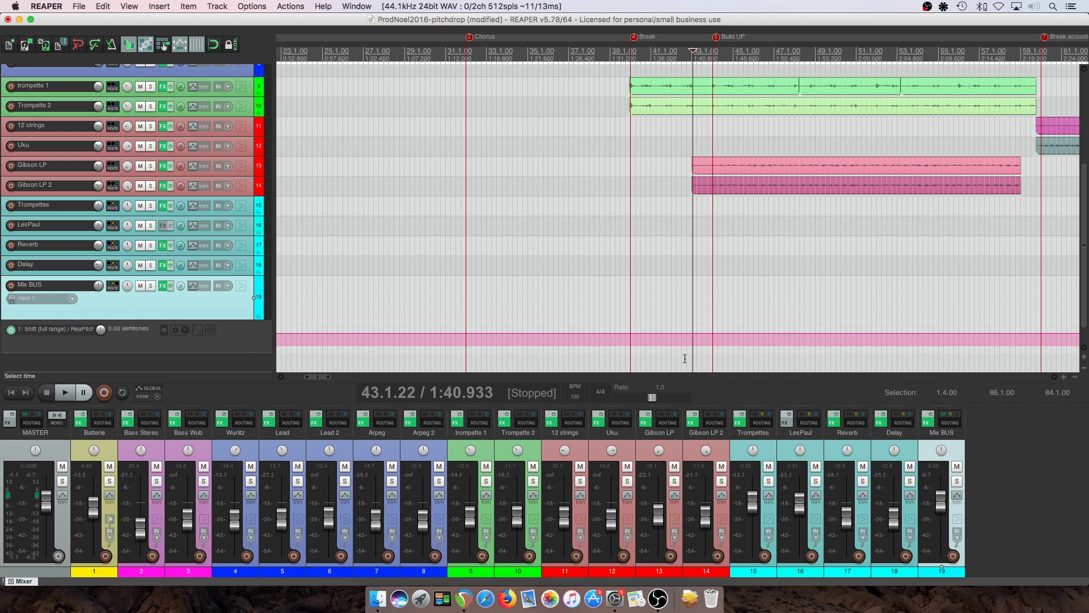
pyautogui.scroll(5, 722, 321)
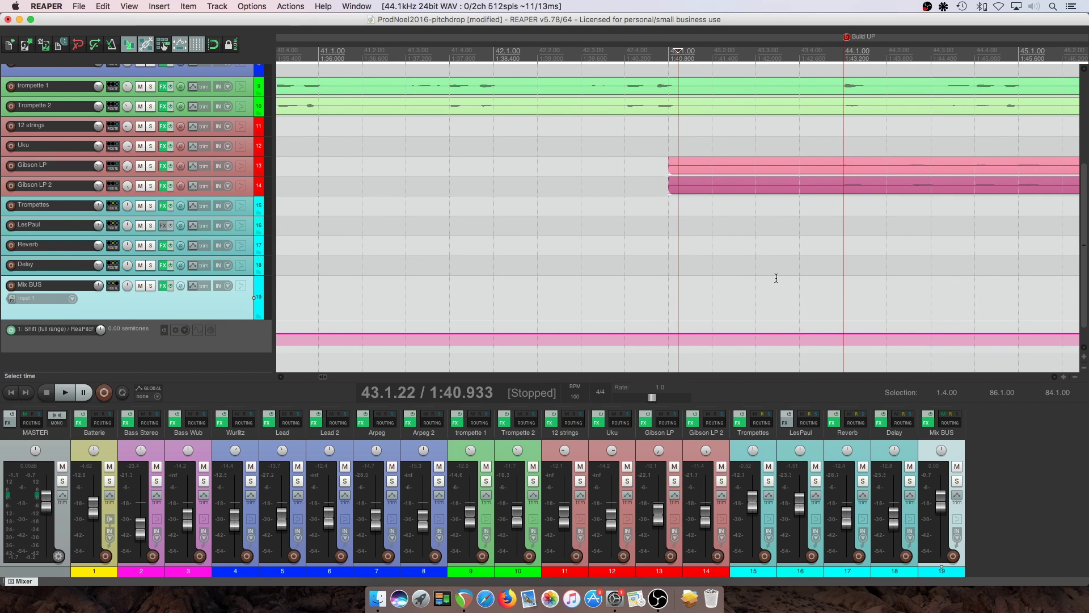
pyautogui.keyDown('super'); pyautogui.click(777, 334); pyautogui.keyUp('super')
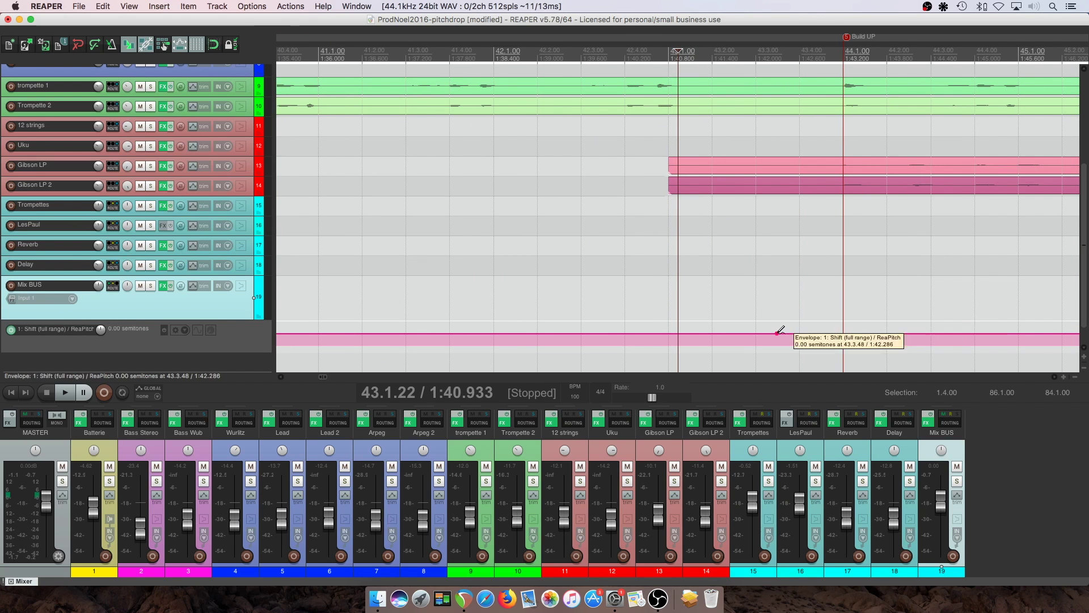
pyautogui.keyDown('super'); pyautogui.click(843, 334); pyautogui.keyUp('super')
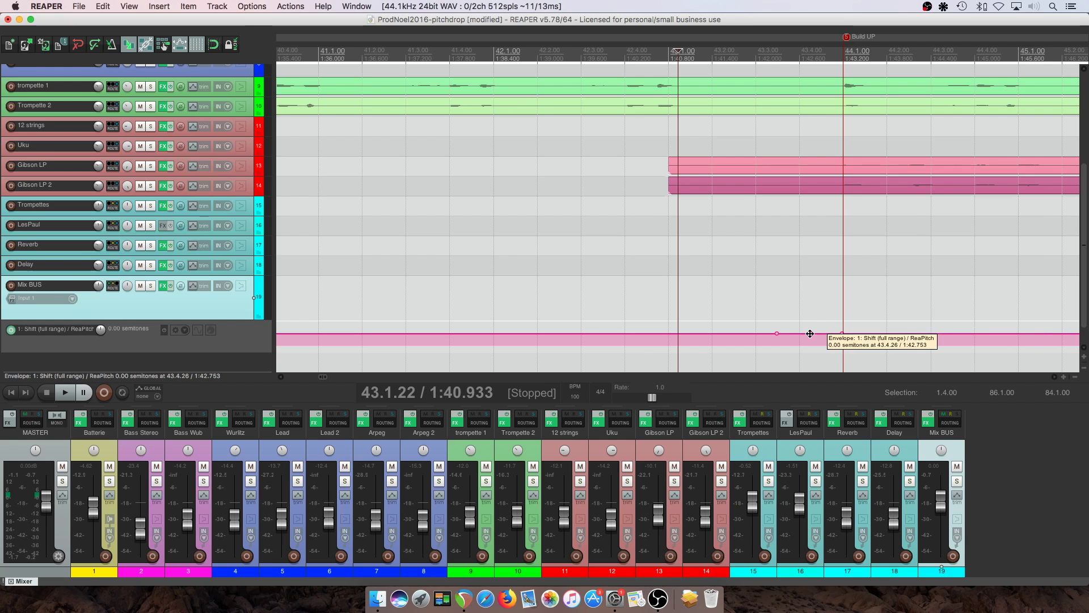
pyautogui.moveTo(812, 336); pyautogui.dragTo(811, 408)
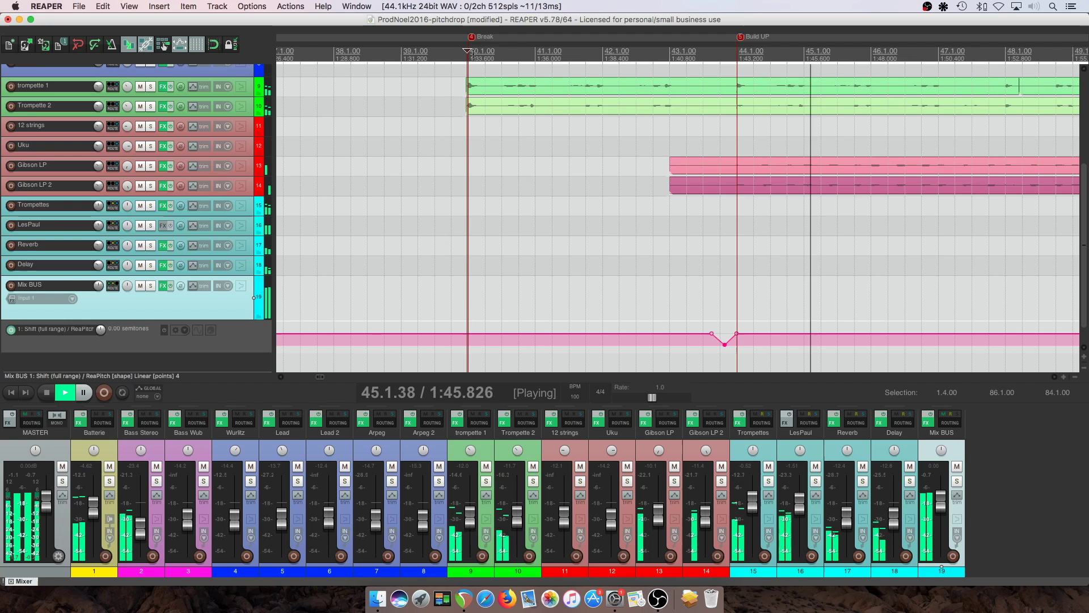
pyautogui.press('space')
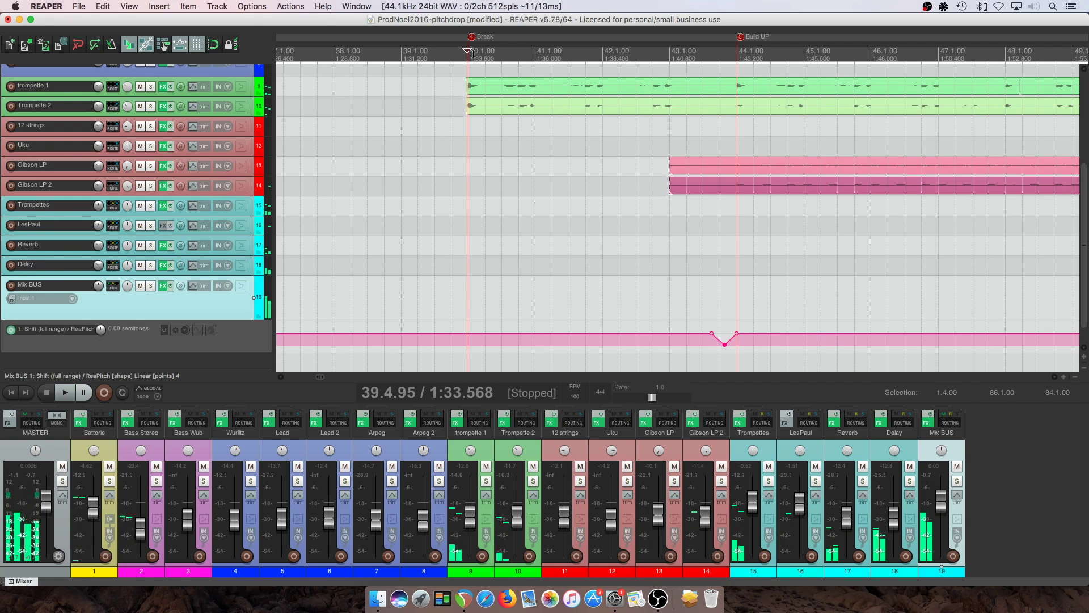
# Move the lowest point of the pitch envelope to the Build UP marker, forming a gradual drop with an instant return.
pyautogui.scroll(-3, 725, 247)
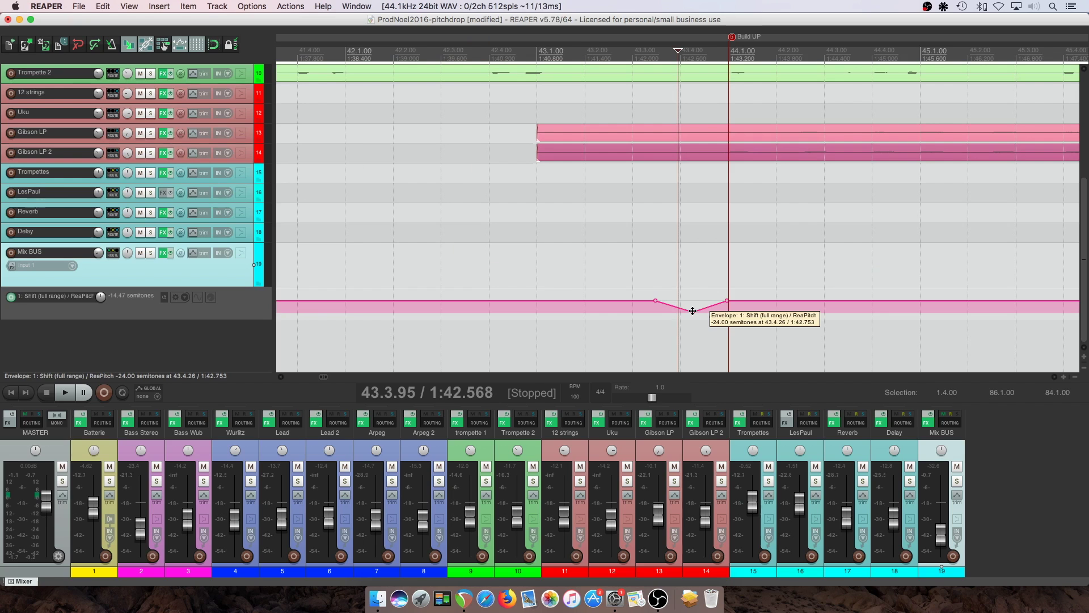
pyautogui.moveTo(693, 311); pyautogui.dragTo(727, 316)
# Play the song from the Break marker through the Build UP marker to check the pitch drop.
pyautogui.click(629, 47)
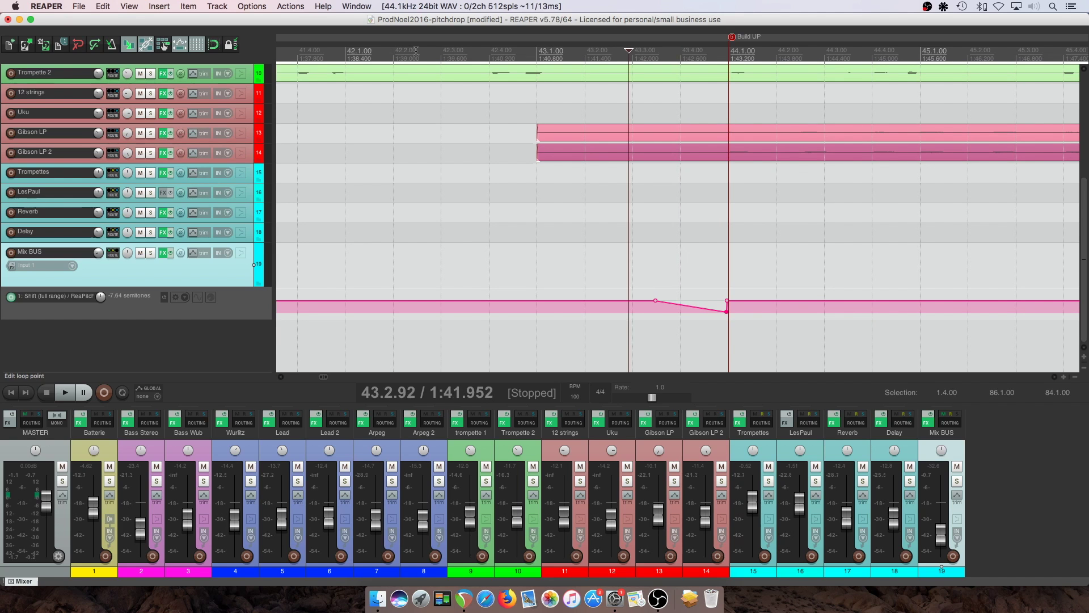
pyautogui.press('space')
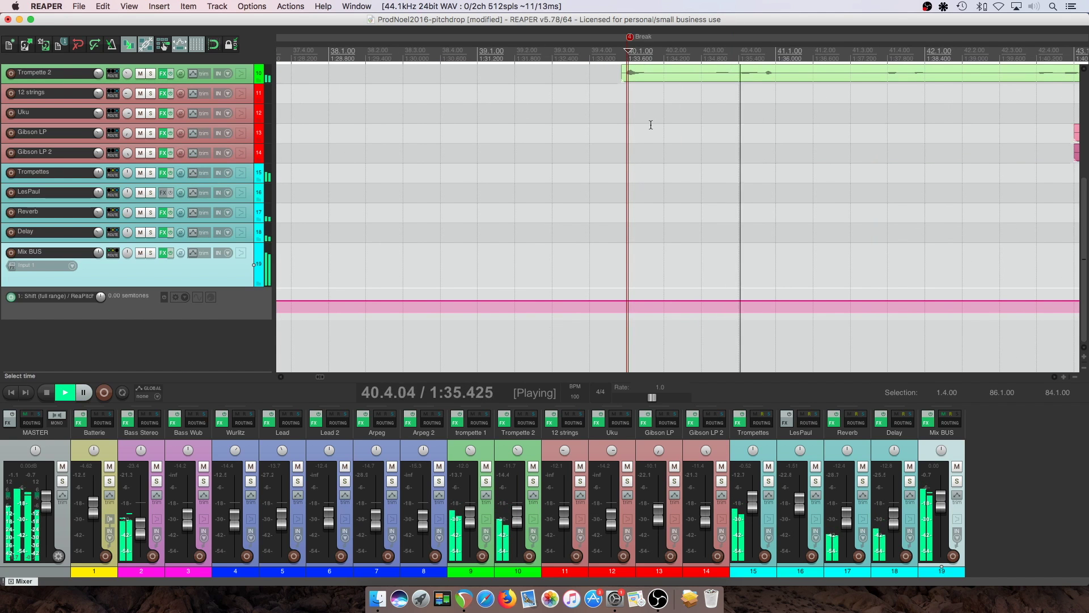
pyautogui.scroll(-5, 651, 125)
pyautogui.scroll(-1, 728, 298)
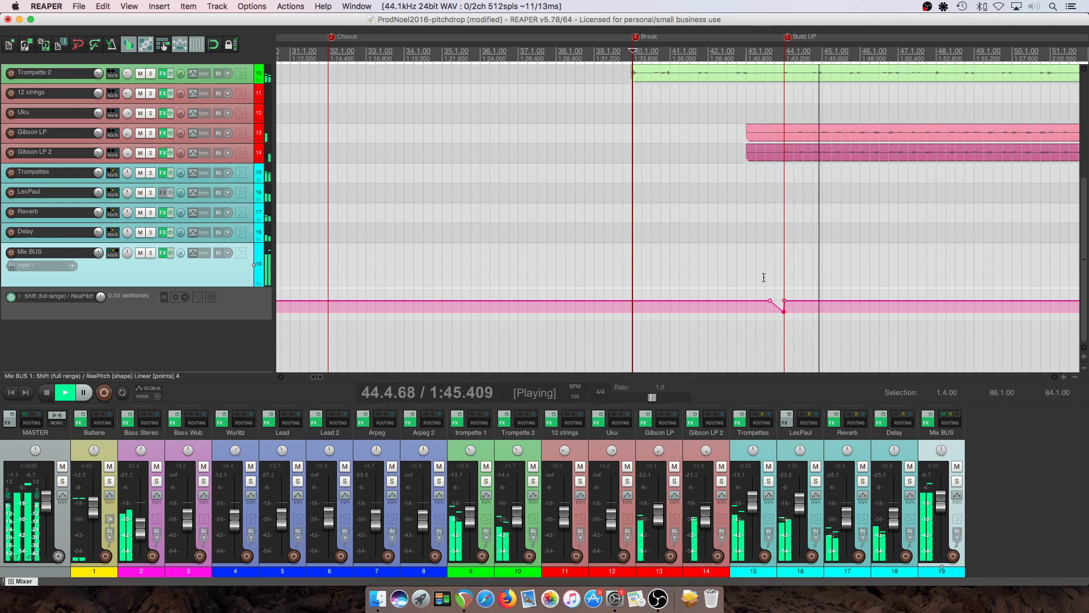
pyautogui.press('space')
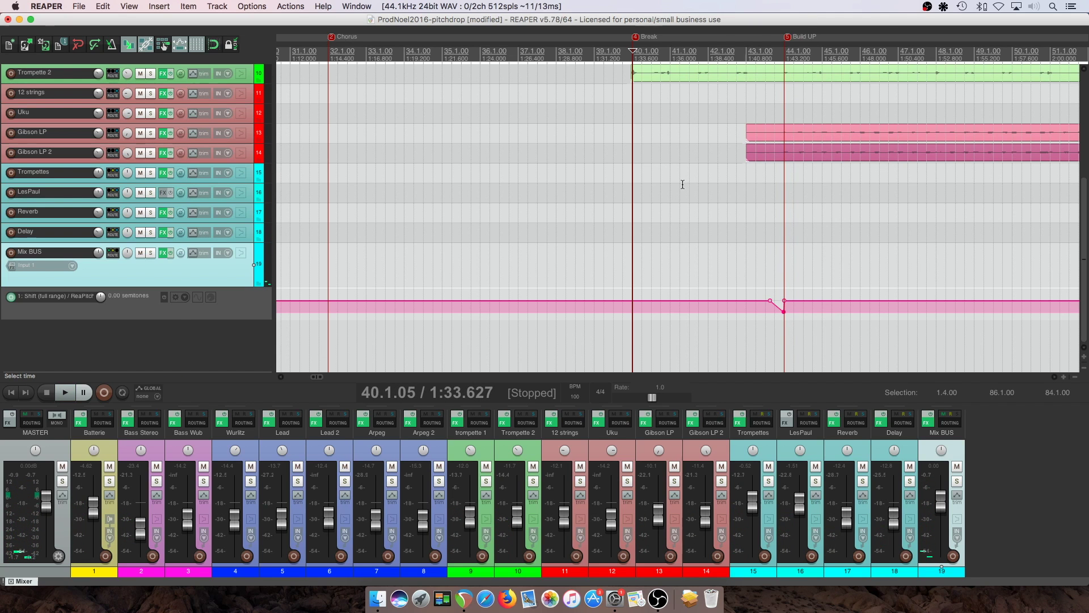
pyautogui.scroll(-5, 765, 270)
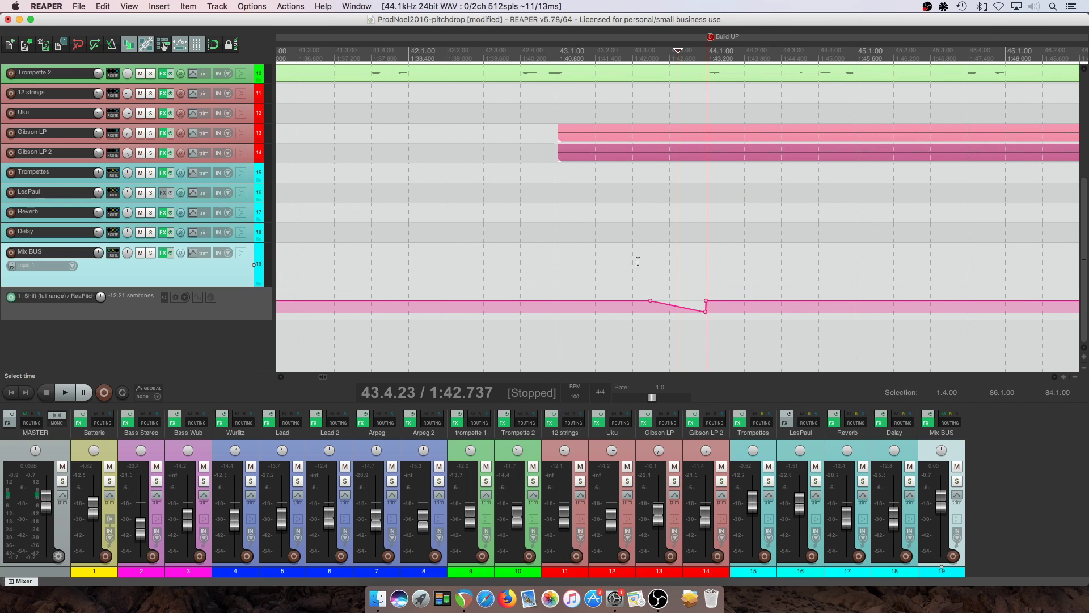